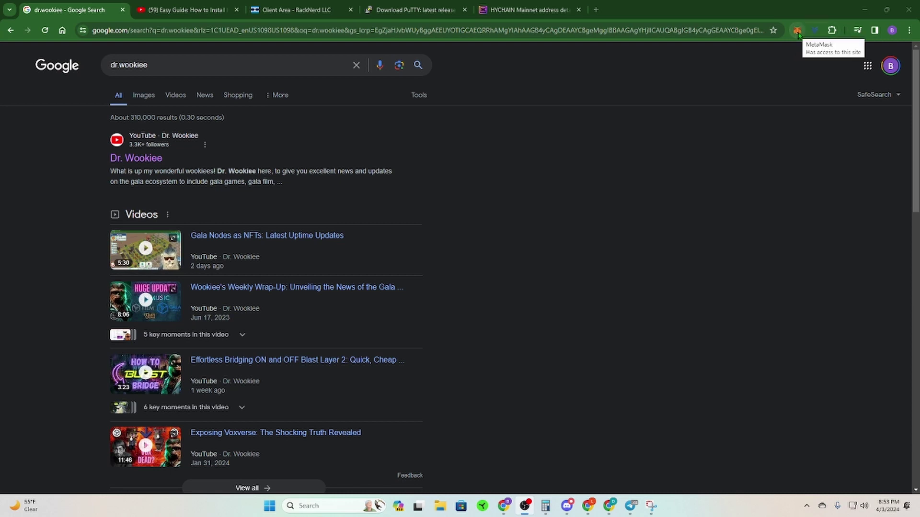
Step: Begin adding a new MetaMask account named 'Hychain Deleg', then cancel it
left_click(798, 31)
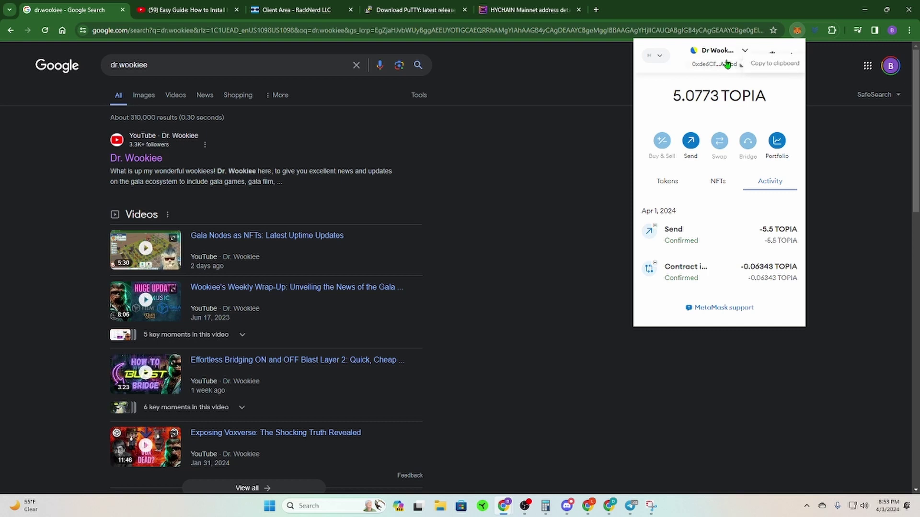
left_click(730, 57)
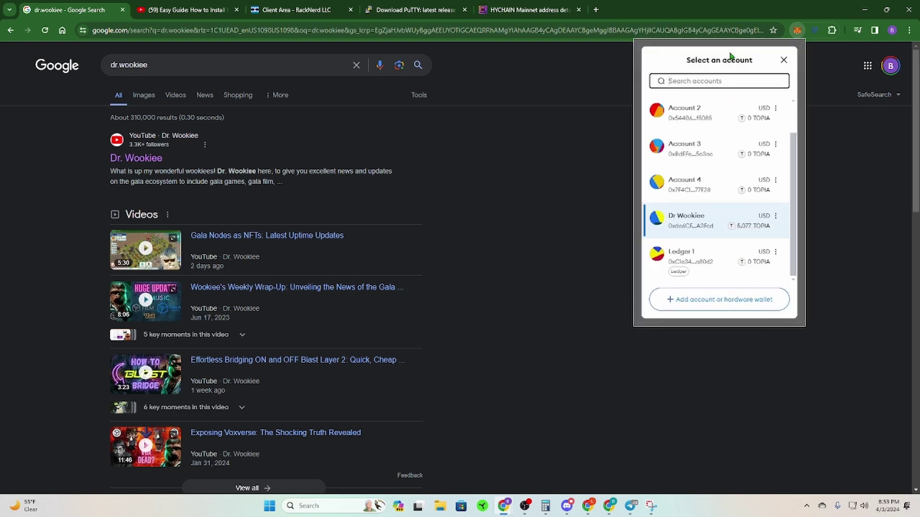
left_click(720, 299)
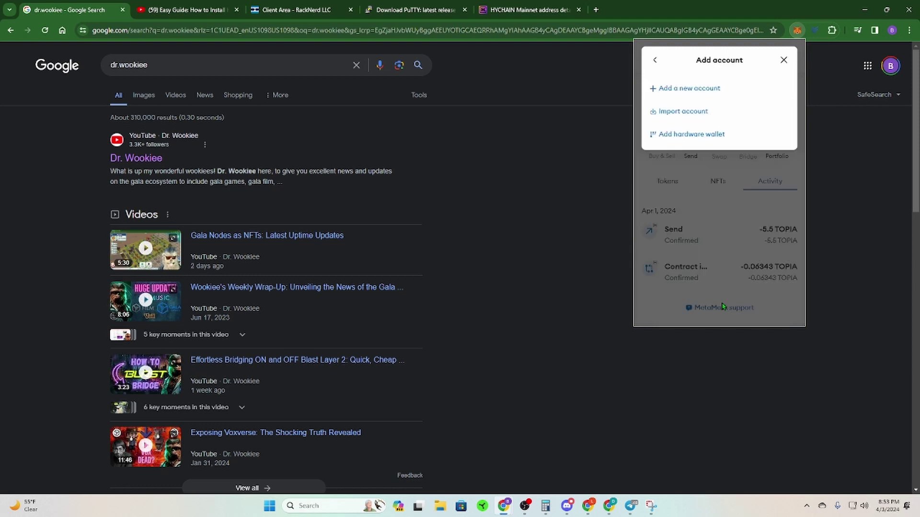
left_click(713, 93)
type("Hychain Delegate wallet")
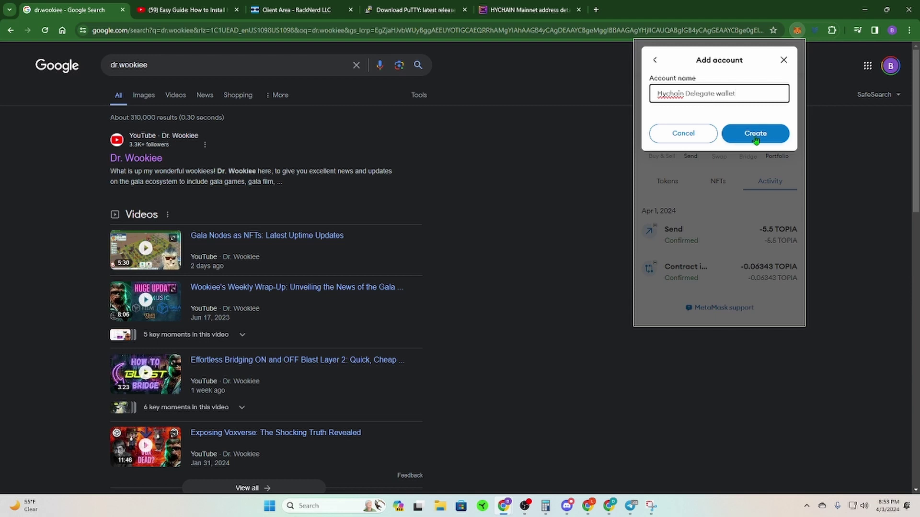
left_click(702, 137)
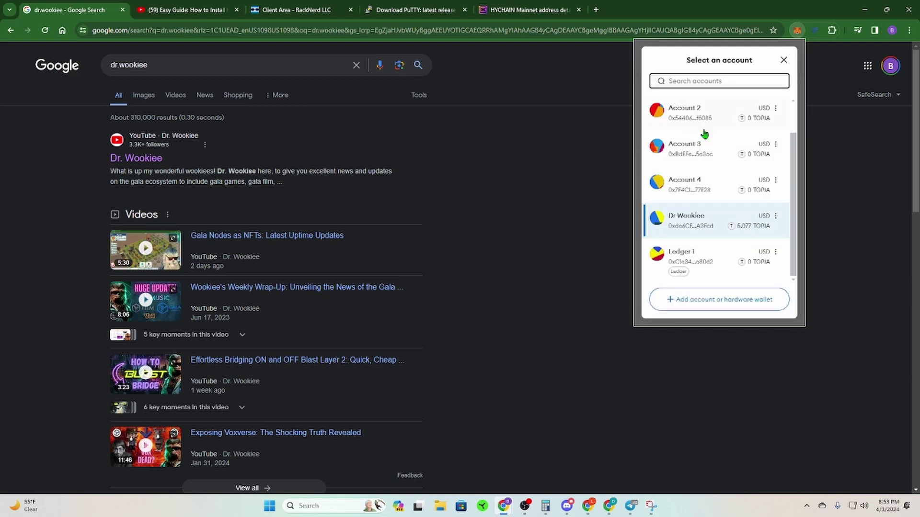
Step: Switch to the Dr Wookiee account, view its account details and address, then close them
left_click(701, 221)
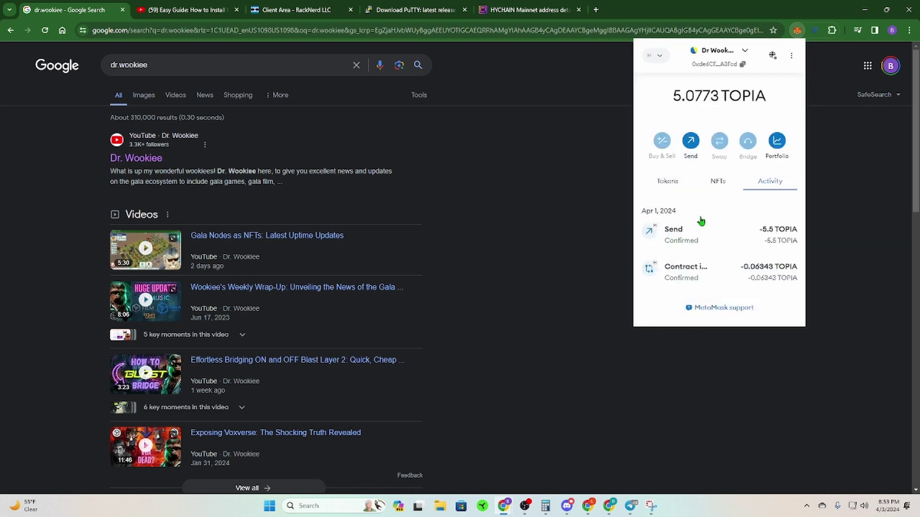
left_click(791, 56)
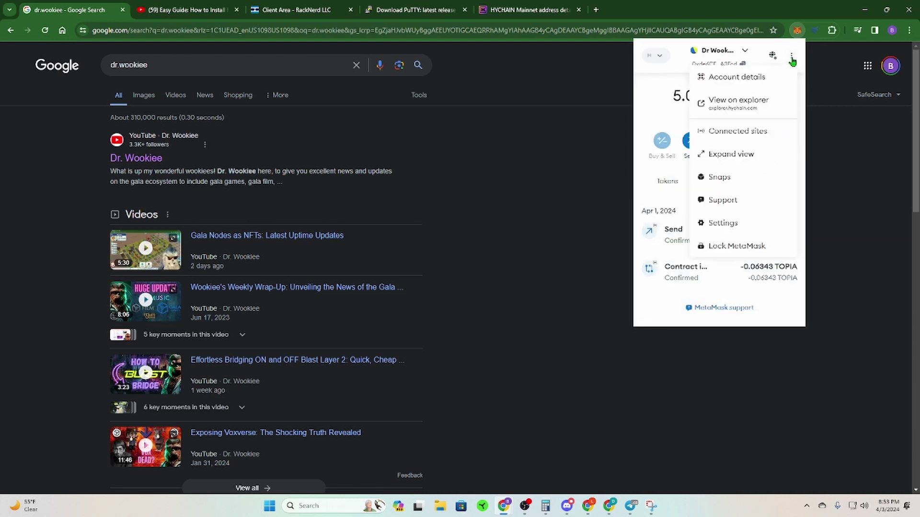
left_click(767, 77)
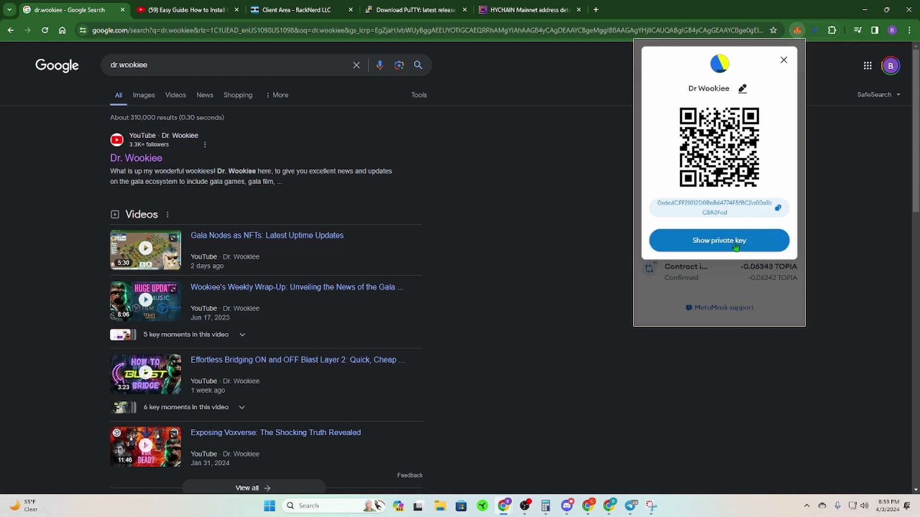
left_click(784, 60)
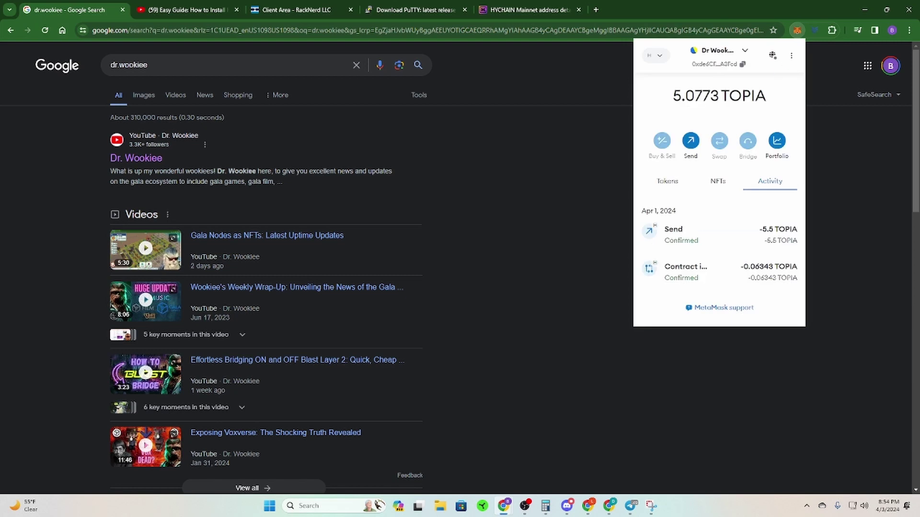
Step: Reopen and dismiss the account list, then close the MetaMask popup
left_click(730, 55)
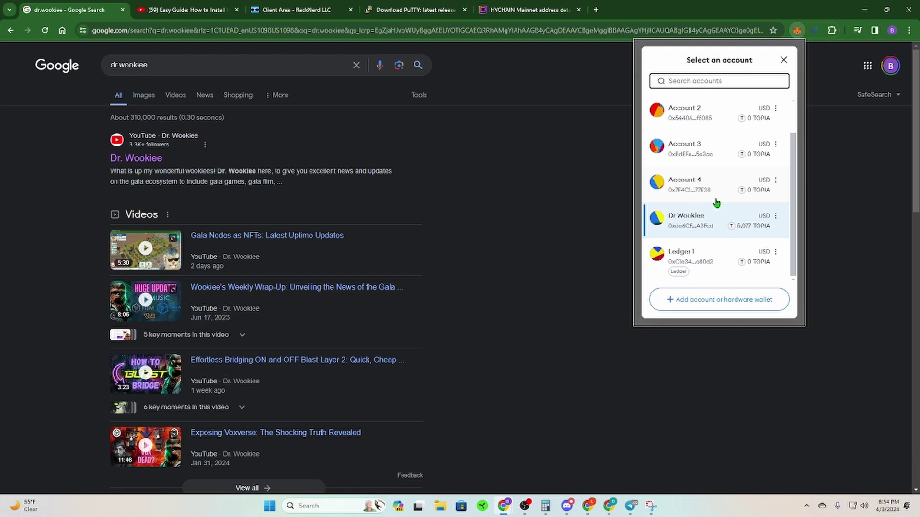
left_click(699, 223)
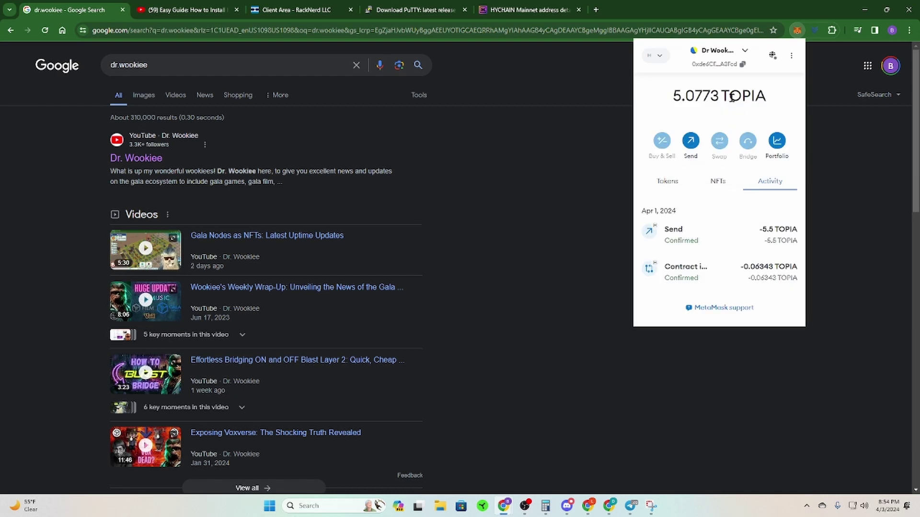
left_click(731, 49)
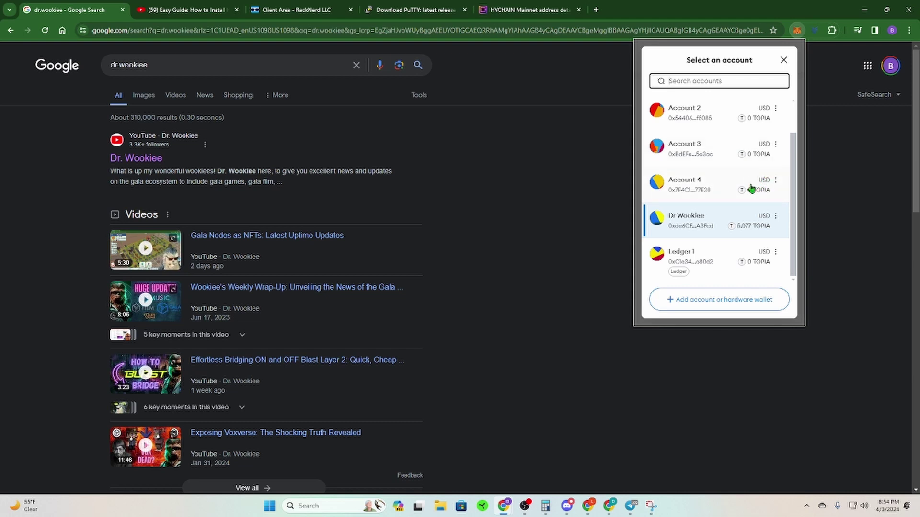
left_click(784, 60)
left_click(832, 127)
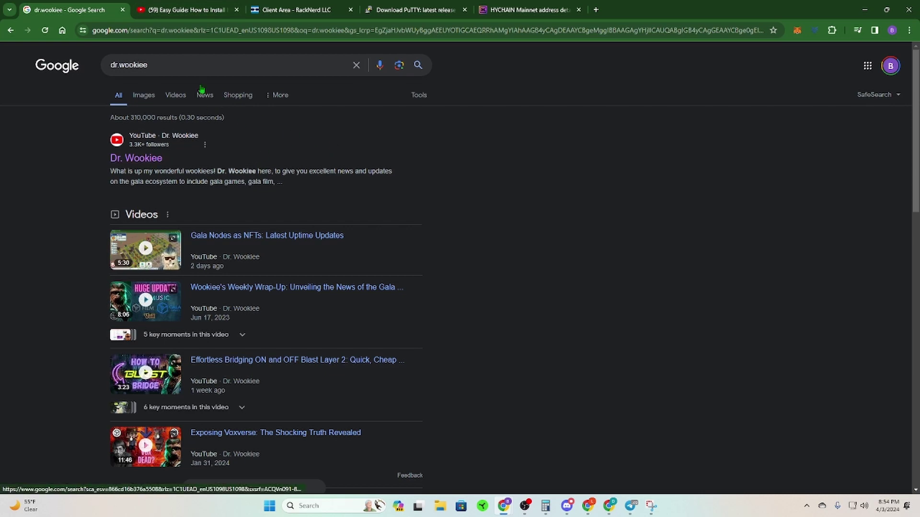
Step: From the Hychain node guide video's description, open the delegate.xyz registration link
left_click(200, 14)
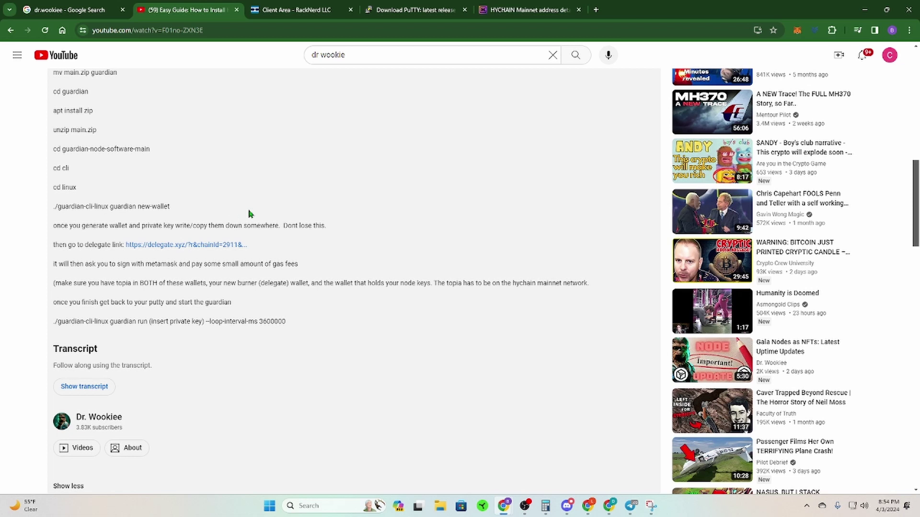
left_click(189, 246)
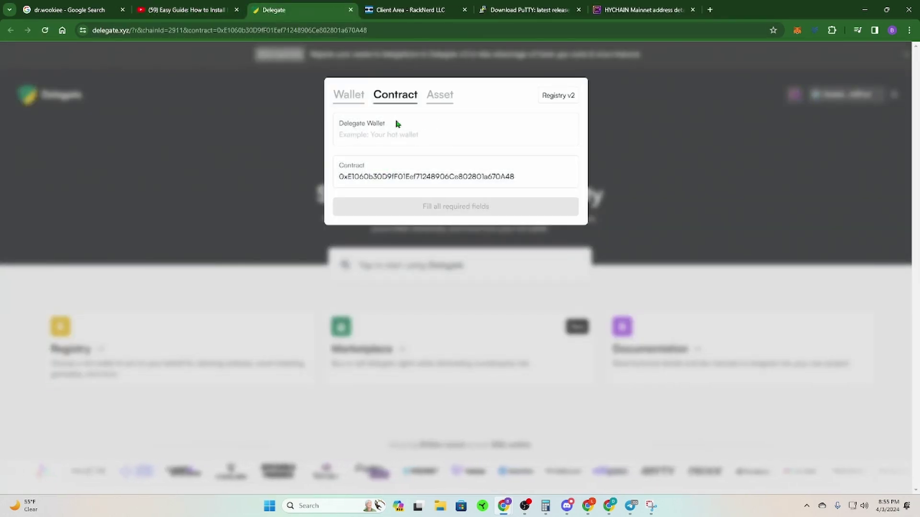
Step: Switch MetaMask to Account 4 and paste its address into the Delegate Wallet field
left_click(796, 30)
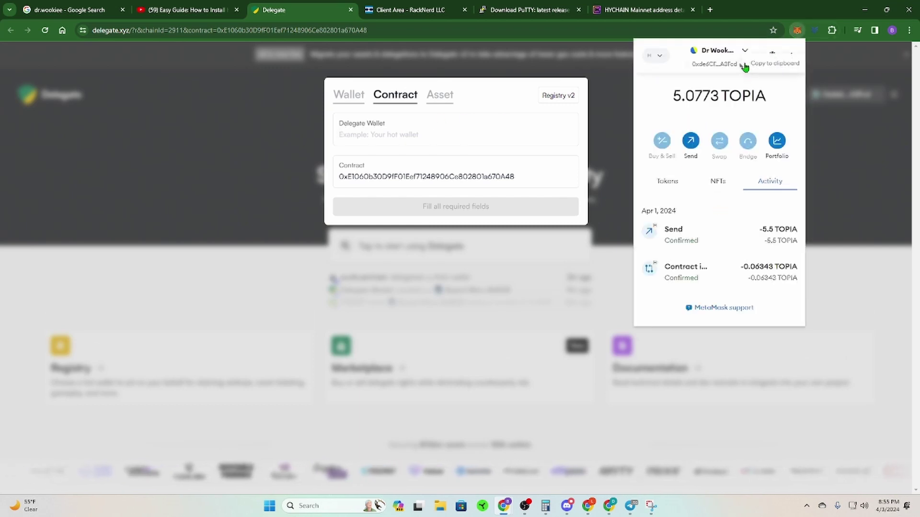
left_click(744, 53)
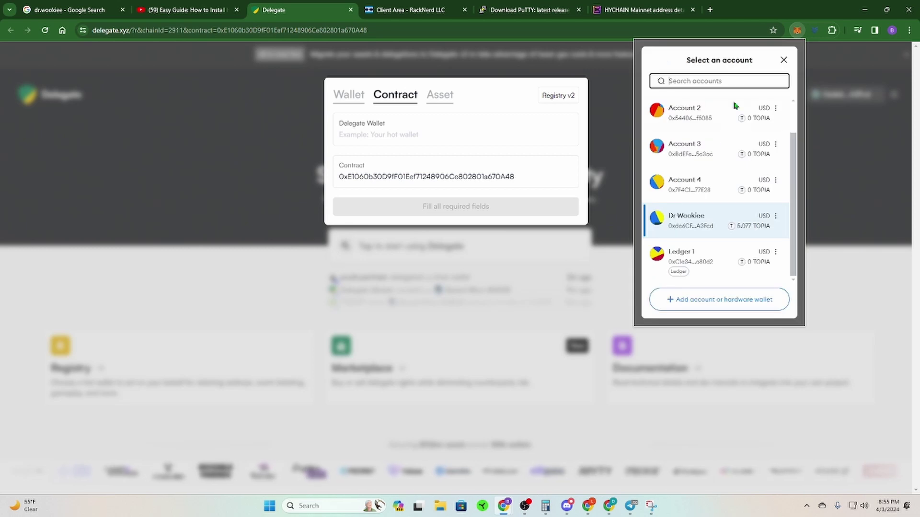
left_click(720, 184)
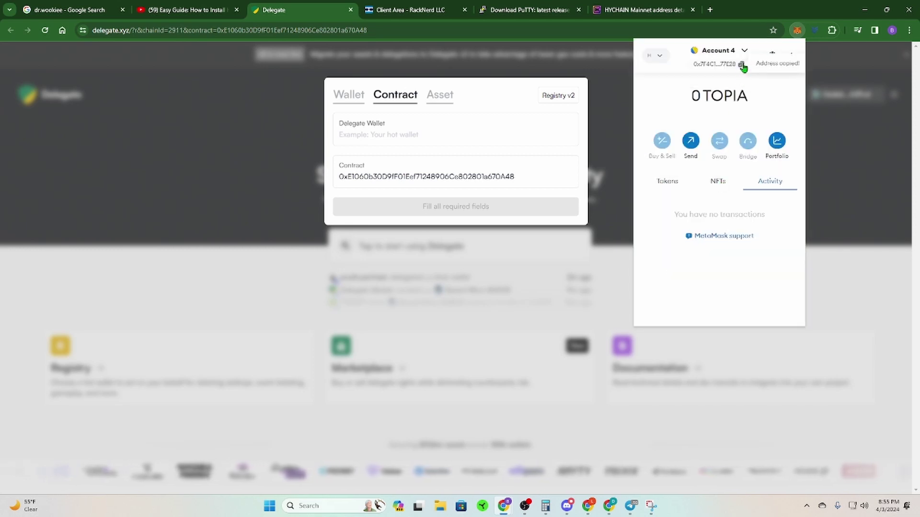
left_click(433, 133)
right_click(434, 134)
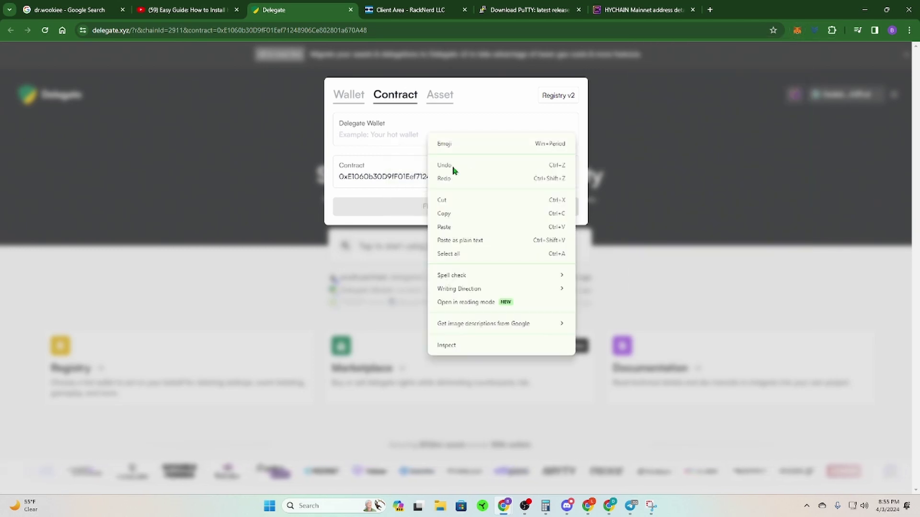
left_click(453, 225)
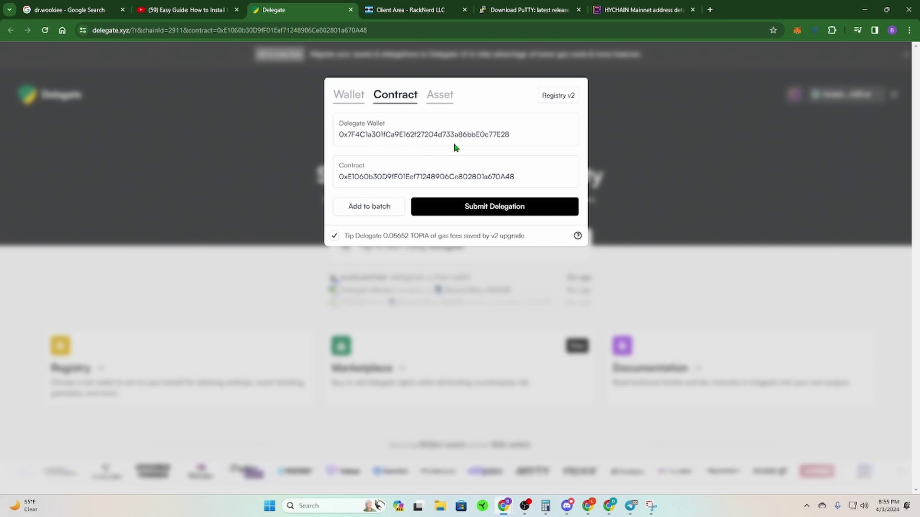
Step: Switch back to Dr Wookiee, copy its address, and submit the contract delegation
left_click(494, 207)
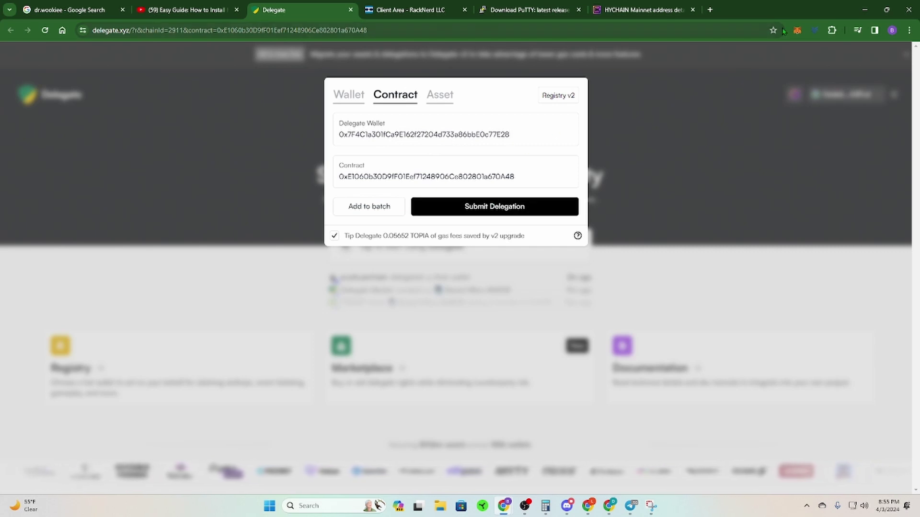
left_click(797, 31)
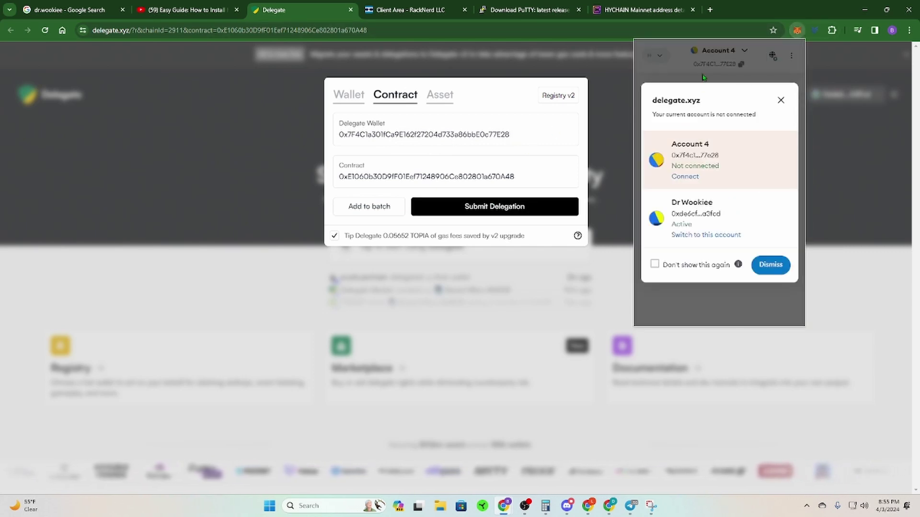
left_click(697, 236)
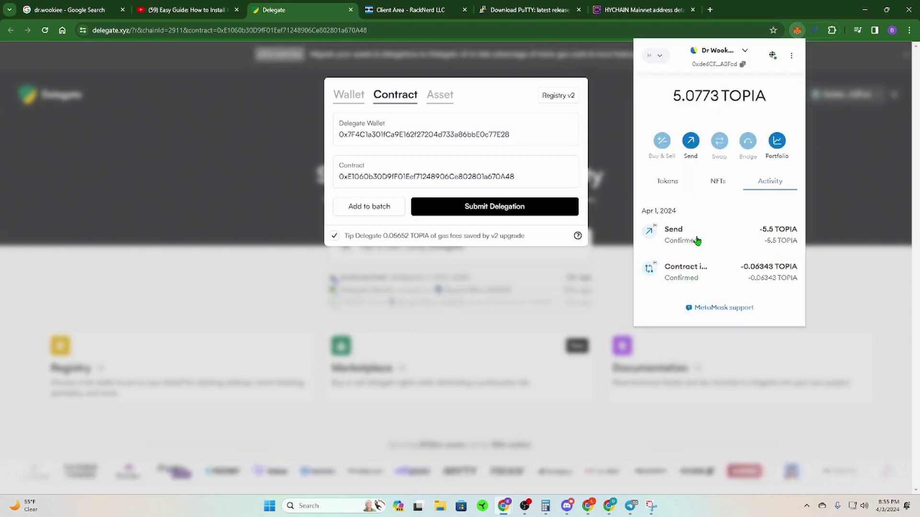
left_click(726, 67)
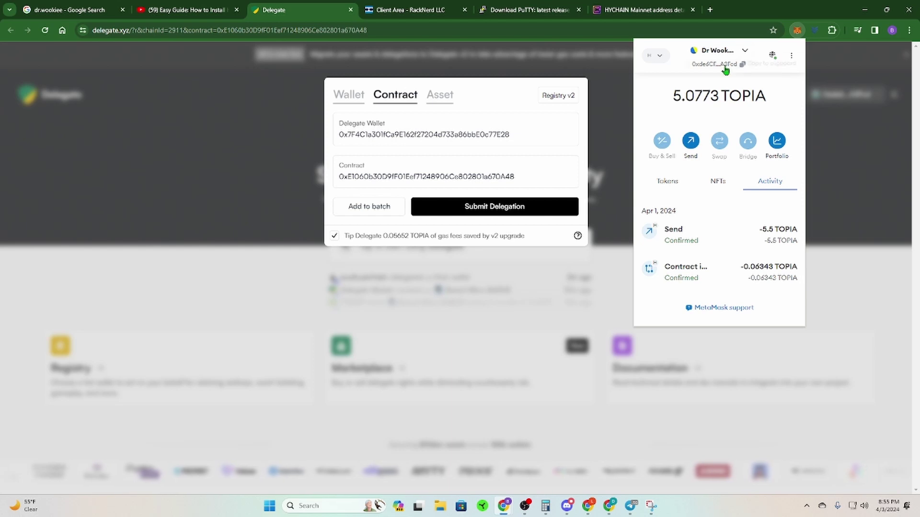
left_click(526, 212)
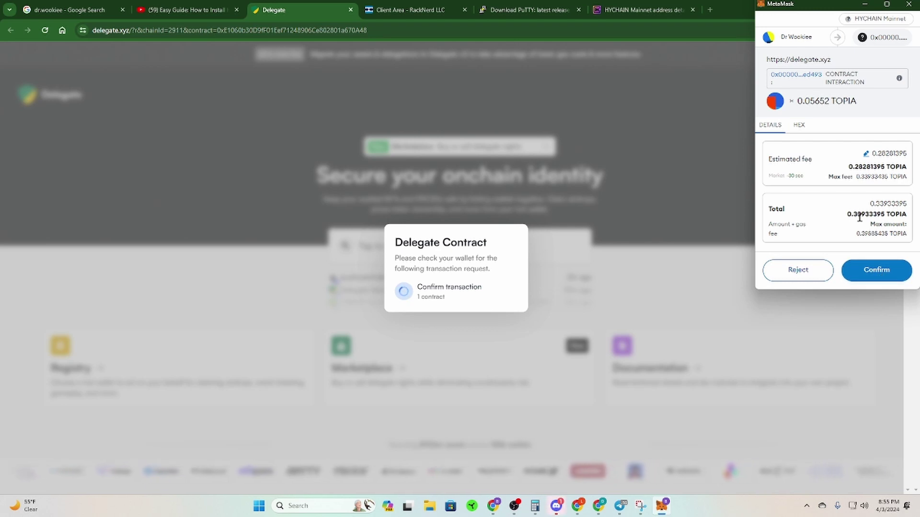
Step: Reject the delegation transaction in MetaMask and close the Delegate tab
left_click(798, 271)
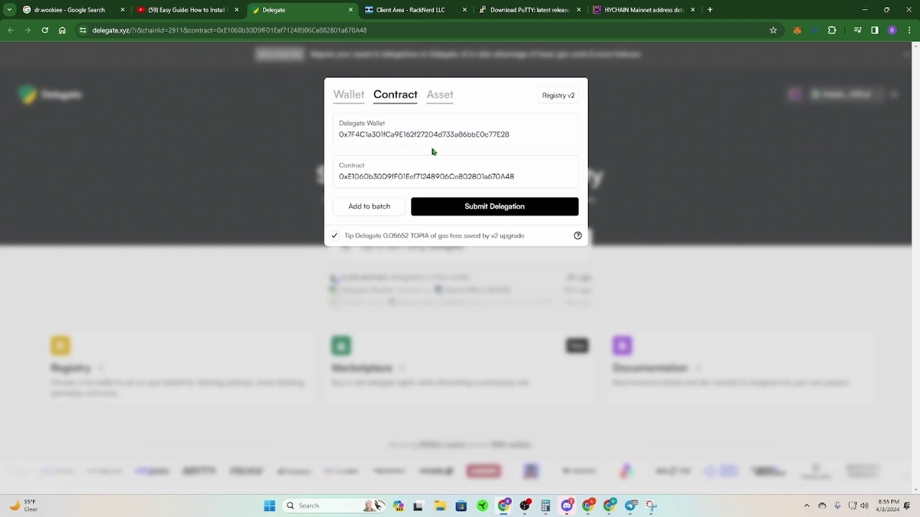
left_click(352, 11)
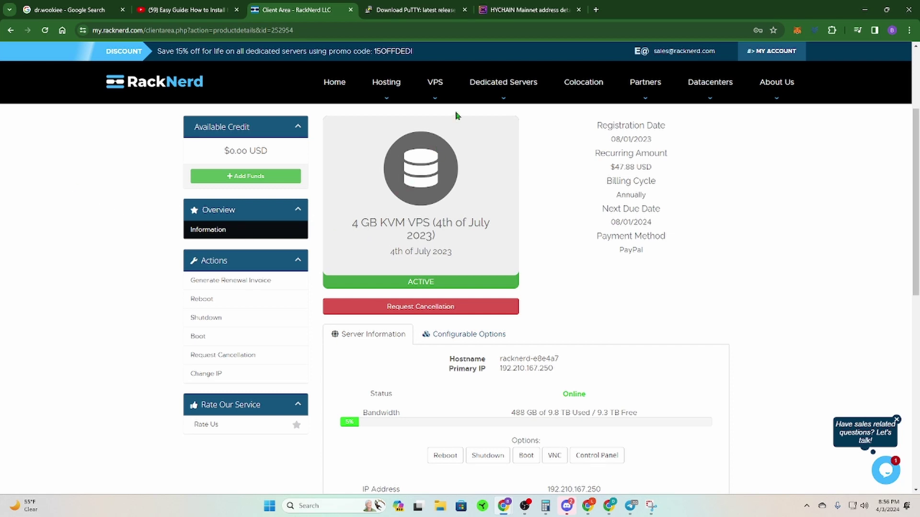
Step: Go to the RackNerd New Year deals page and scroll to the KVM VPS plans
left_click(149, 85)
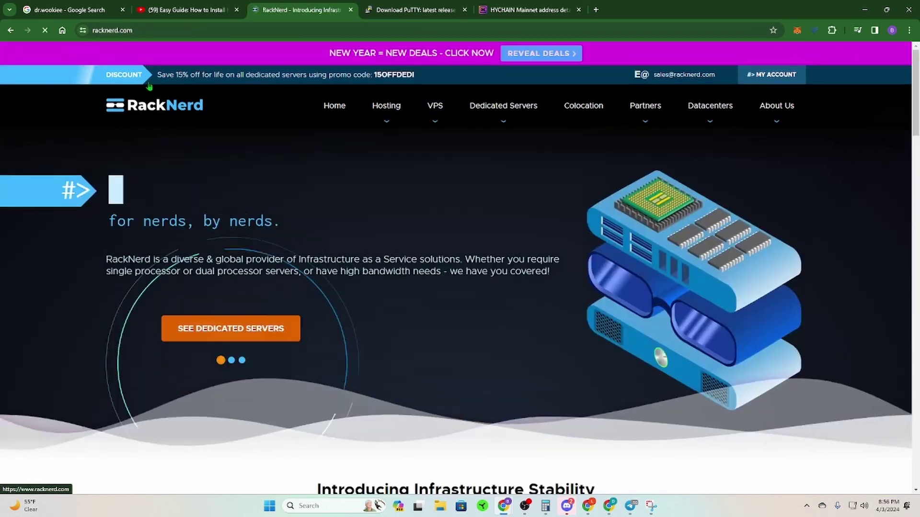
left_click(534, 54)
scroll(714, 254, "down", 3)
scroll(713, 254, "down", 10)
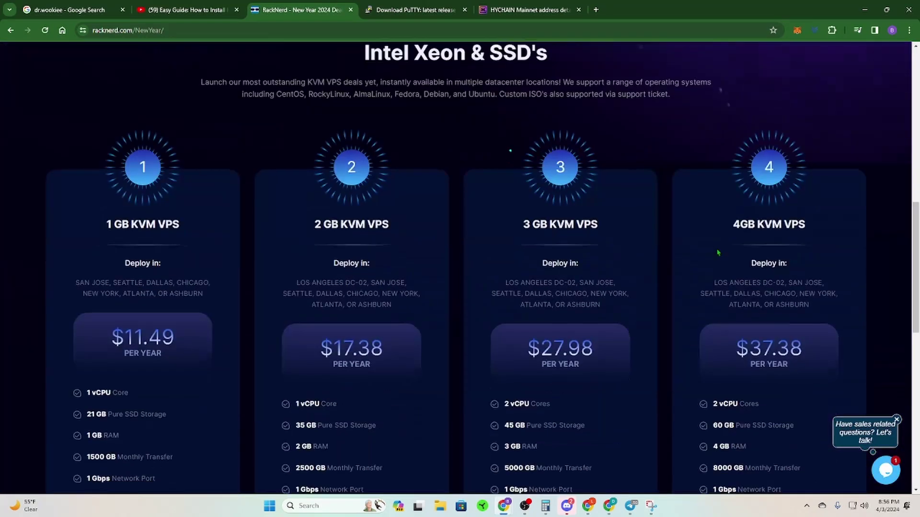
scroll(776, 166, "down", 4)
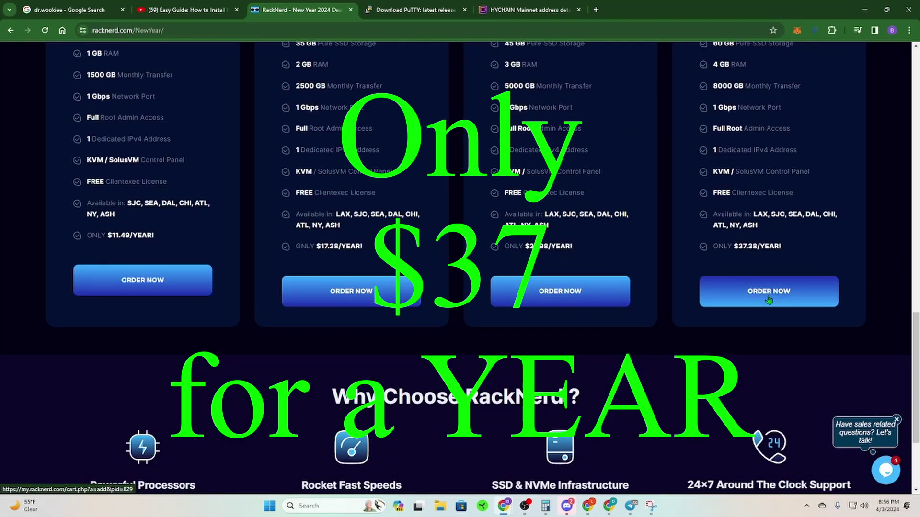
Step: Start a 4GB KVM VPS order, check its operating system options, then return to My Account
left_click(768, 299)
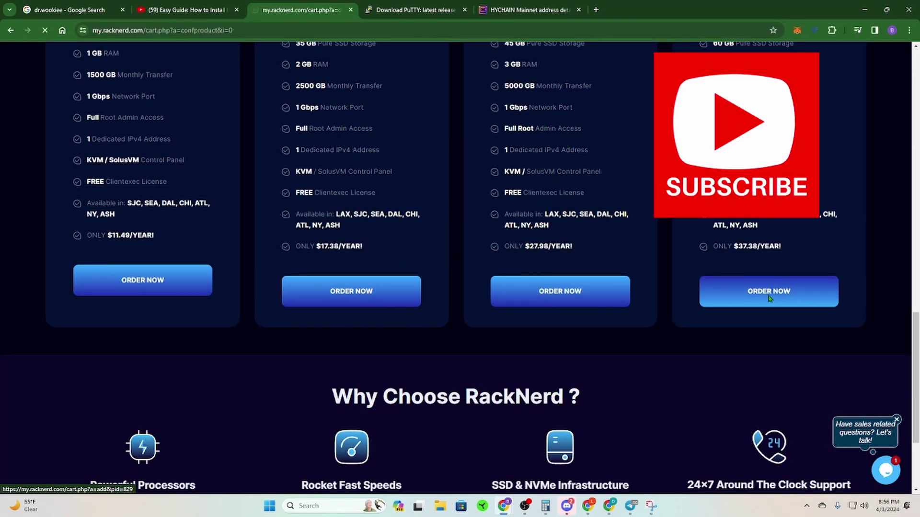
scroll(768, 299, "down", 3)
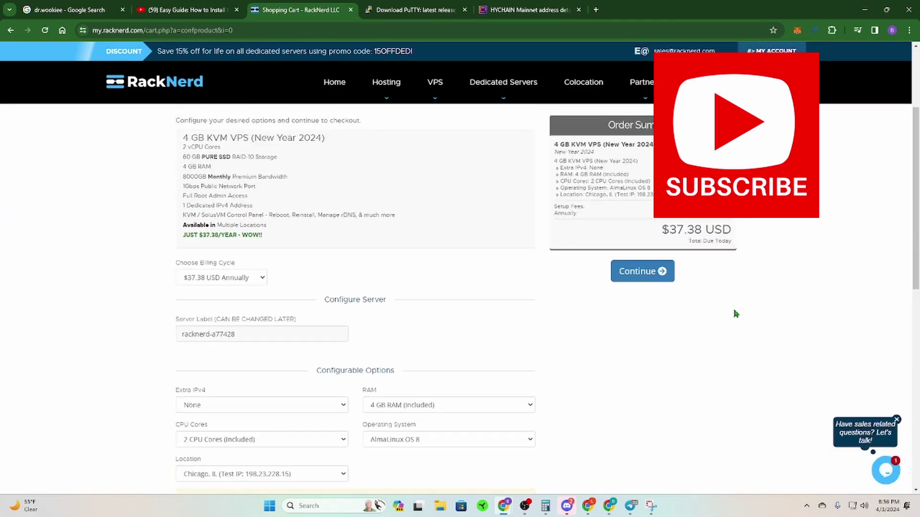
left_click(461, 439)
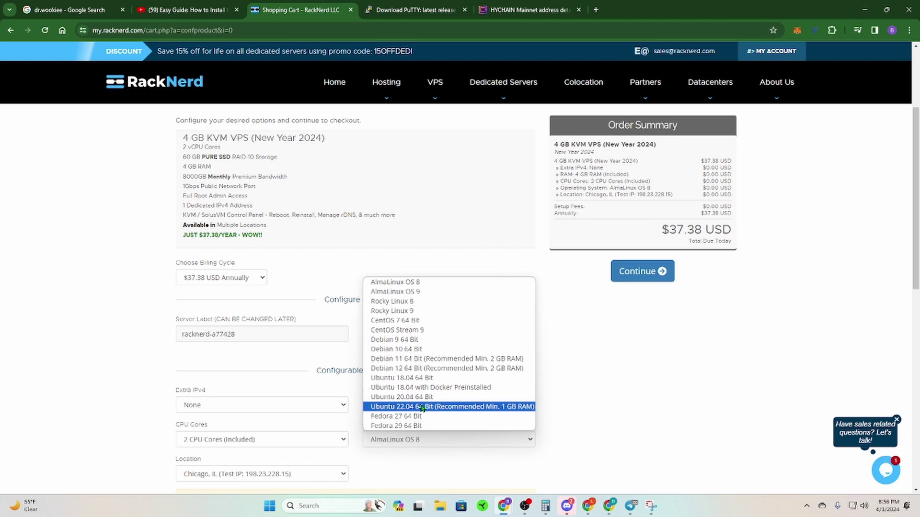
left_click(600, 387)
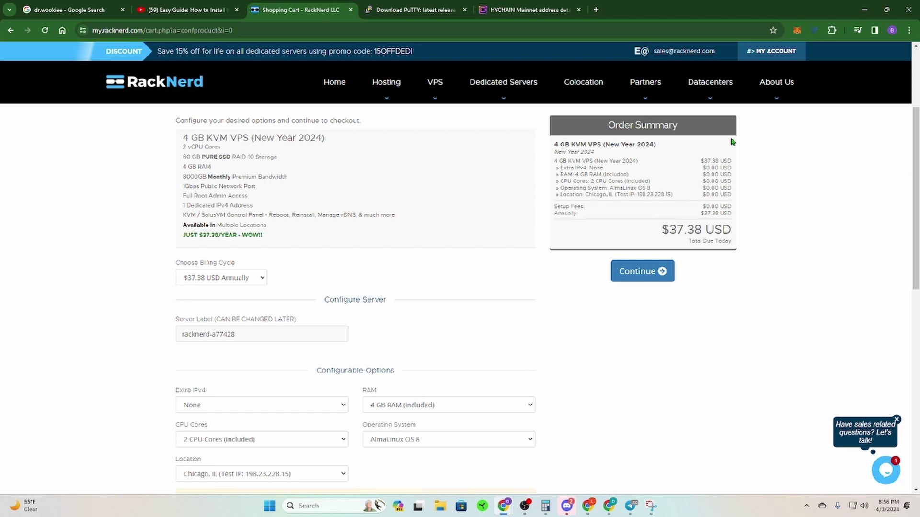
left_click(776, 56)
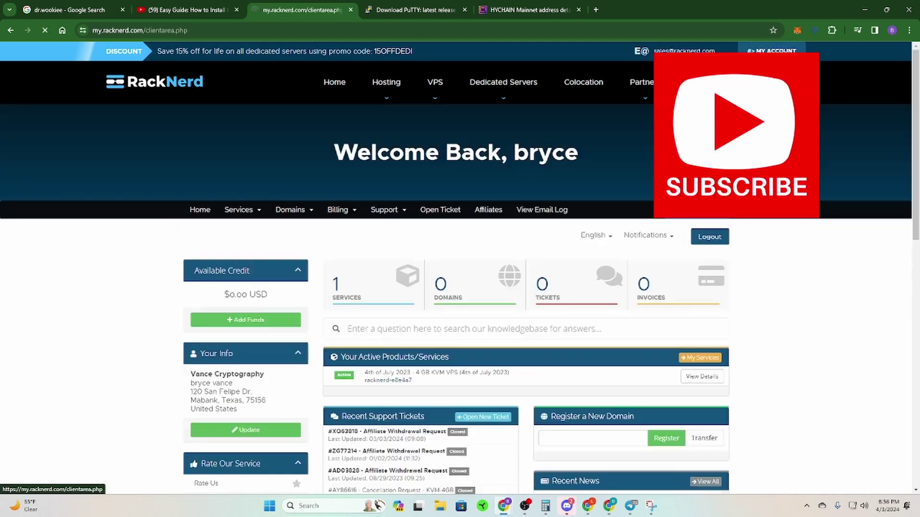
Step: Open the active 4 GB KVM VPS details and launch its Control Panel login
scroll(771, 264, "down", 2)
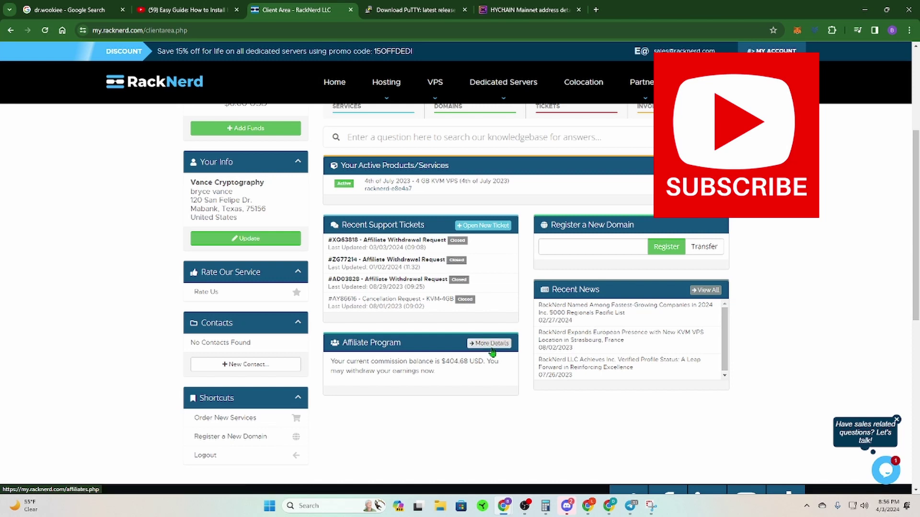
left_click(693, 189)
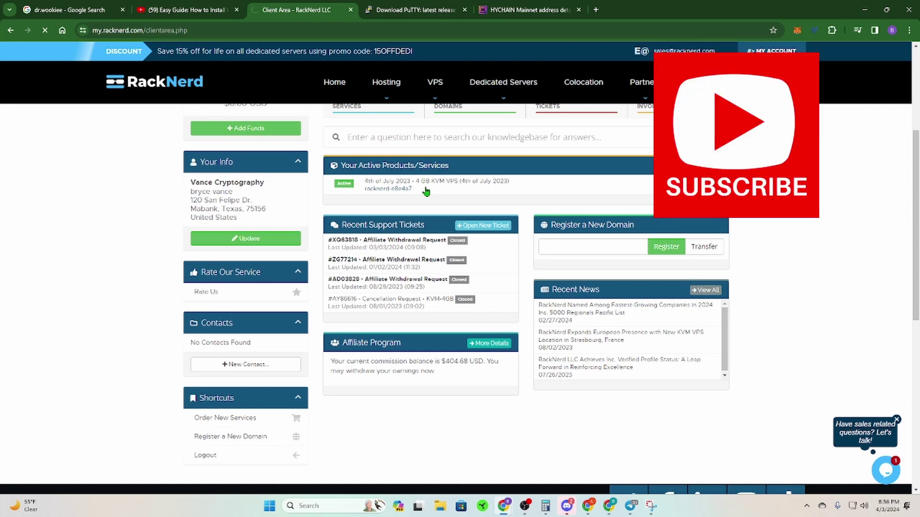
scroll(562, 291, "down", 1)
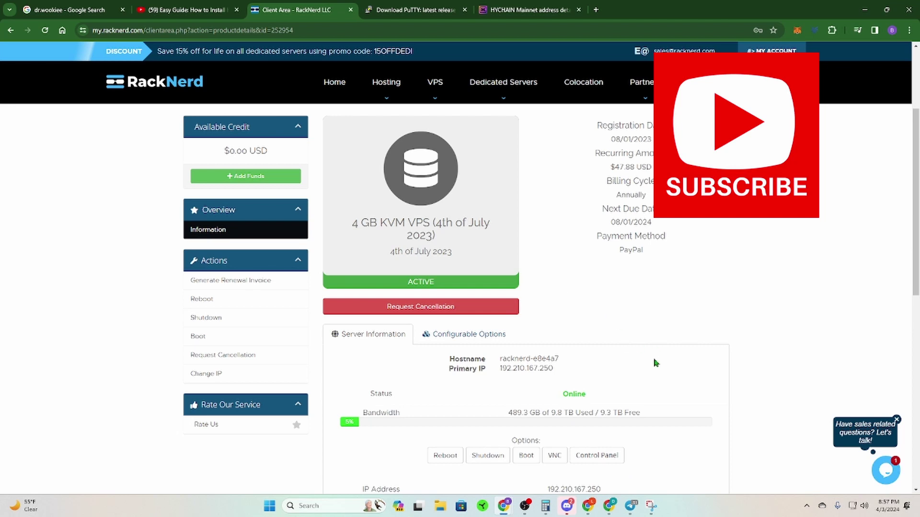
left_click(601, 453)
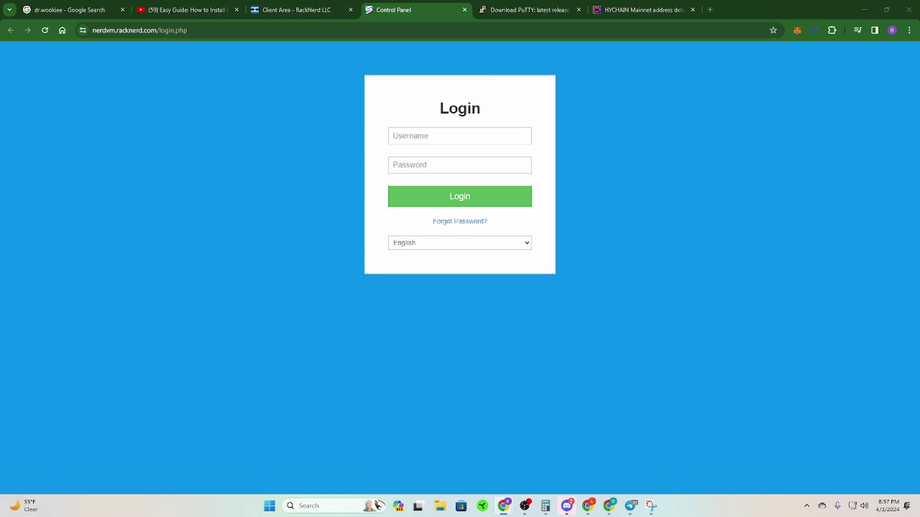
Step: Paste the VPS username and password into the SolusVM login form and log in
left_click(433, 140)
right_click(434, 139)
left_click(468, 234)
left_click(468, 169)
type("a")
right_click(470, 172)
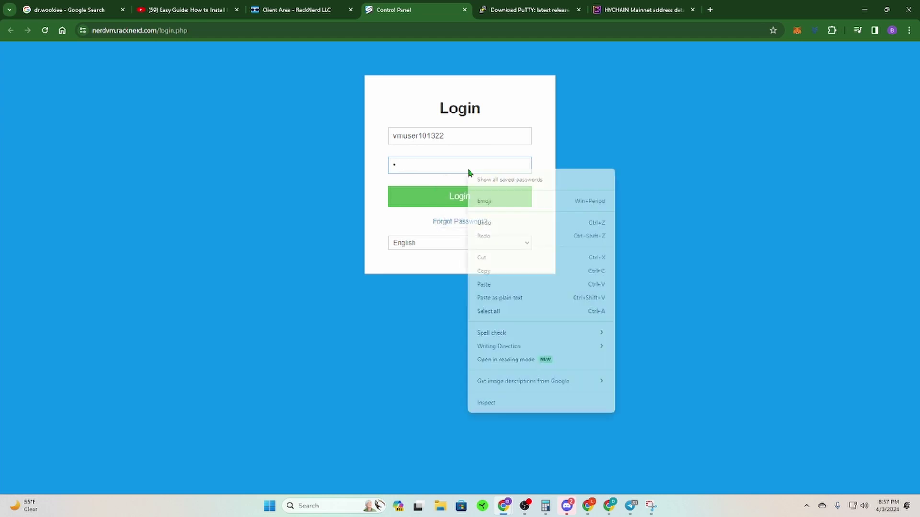
left_click(493, 284)
left_click(481, 207)
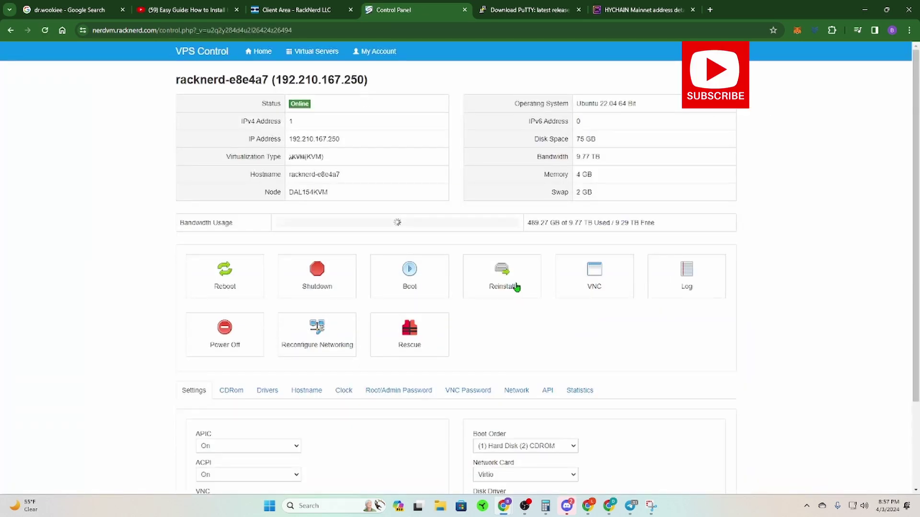
Step: Reinstall the VPS with Ubuntu 22.04 64 Bit, confirm it, and copy the new root password
left_click(507, 278)
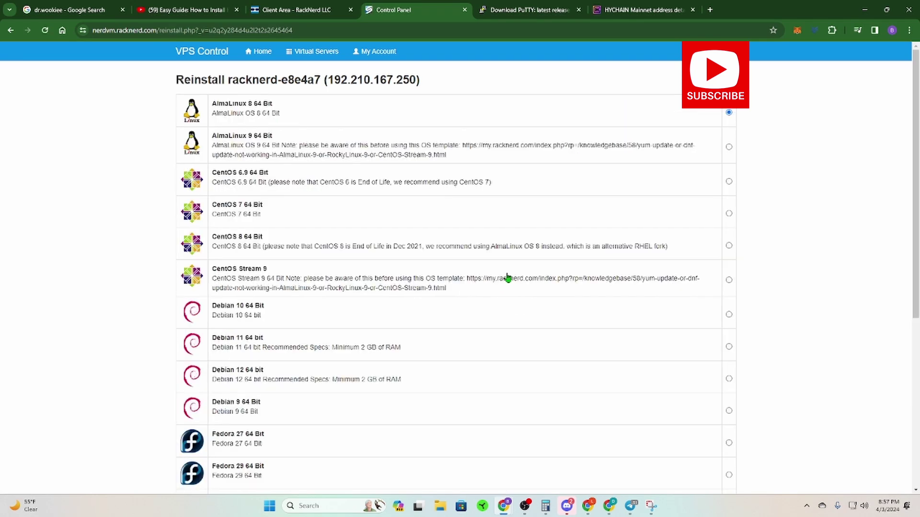
scroll(507, 277, "down", 7)
scroll(507, 278, "up", 7)
scroll(507, 278, "down", 6)
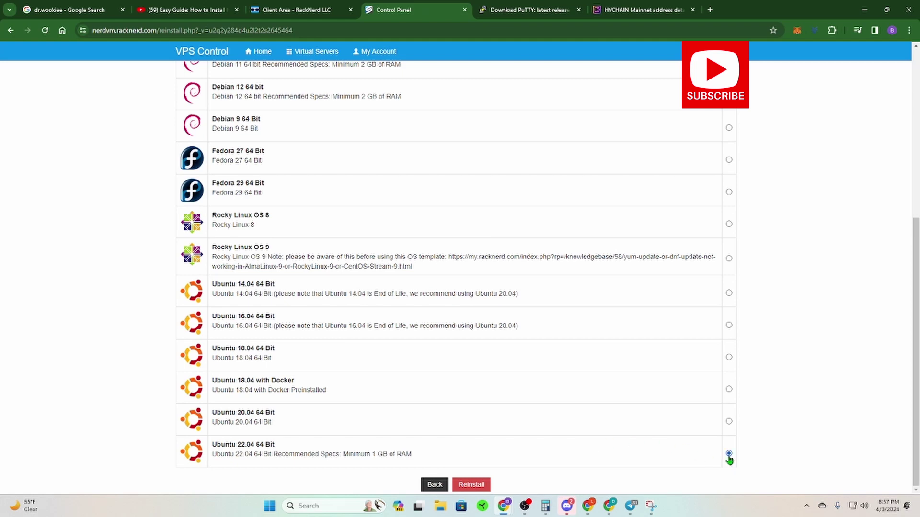
left_click(471, 486)
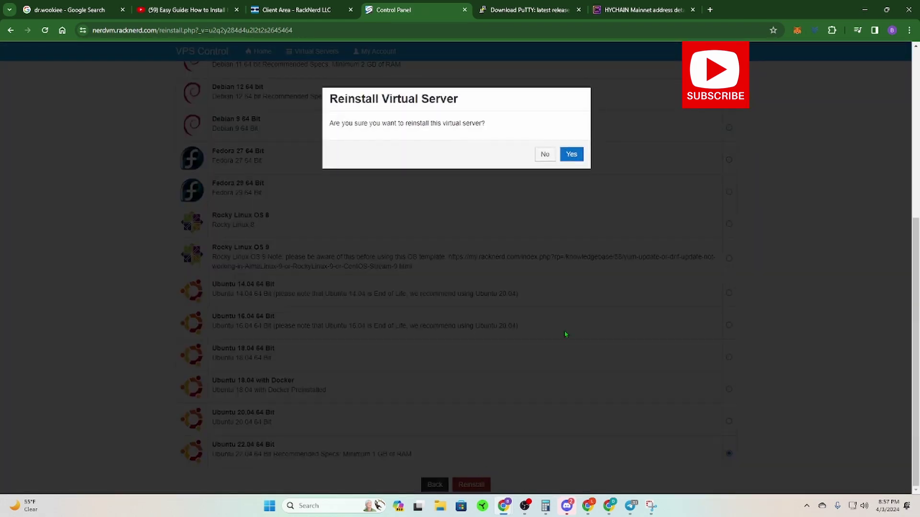
left_click(571, 154)
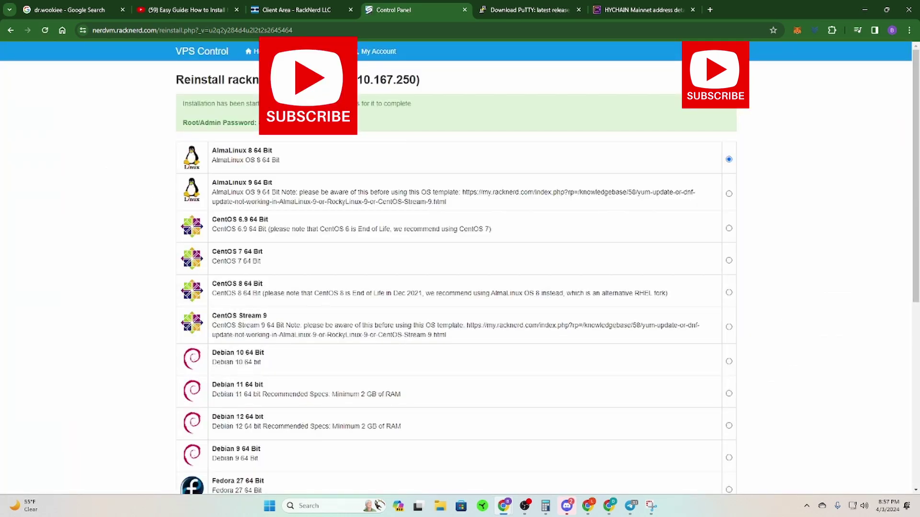
right_click(264, 126)
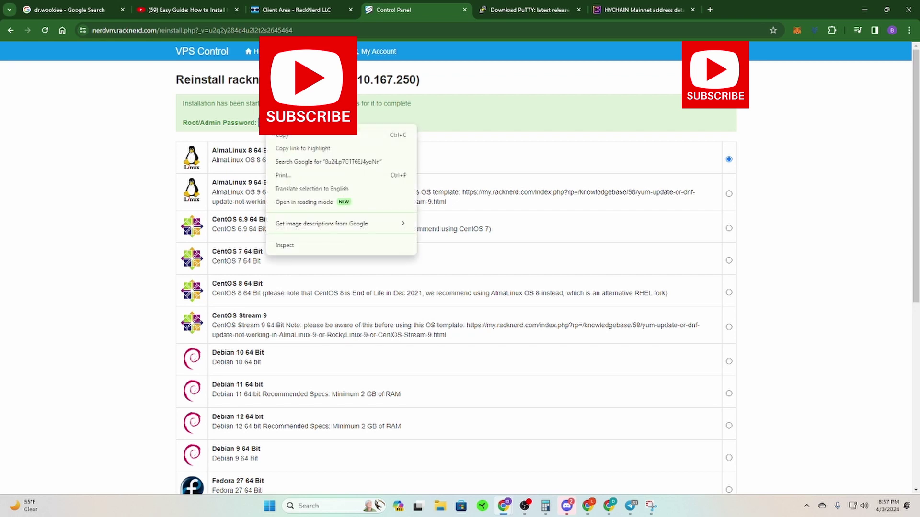
left_click(286, 137)
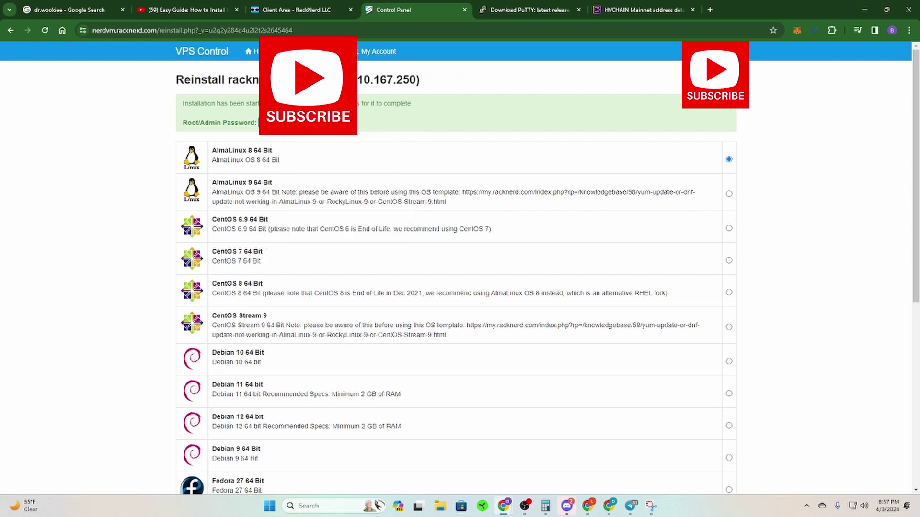